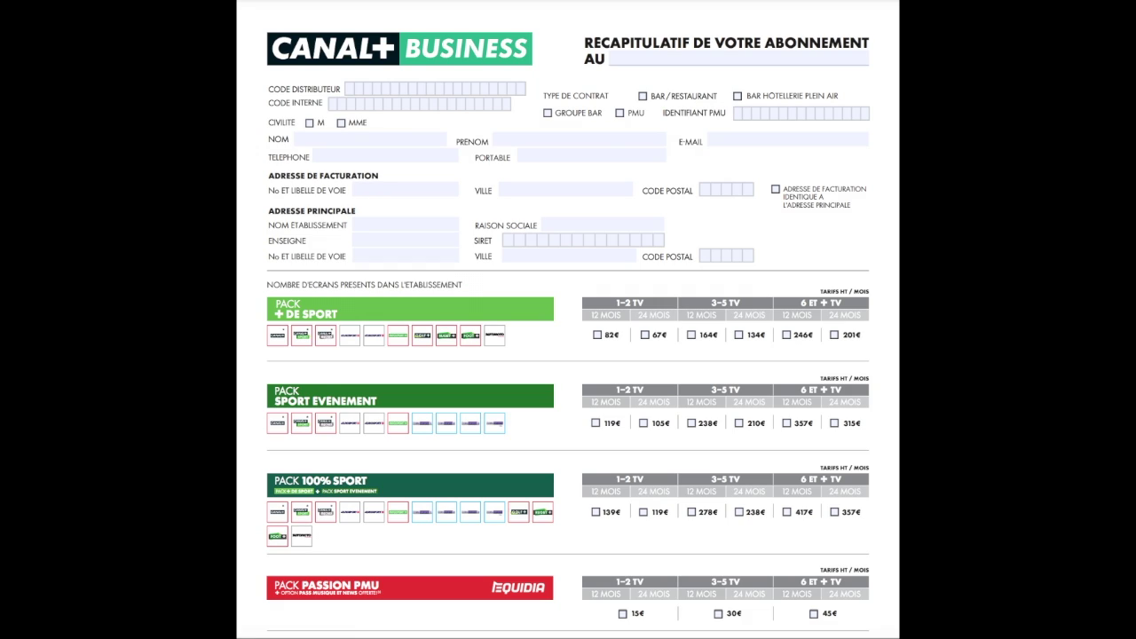
left_click(651, 58)
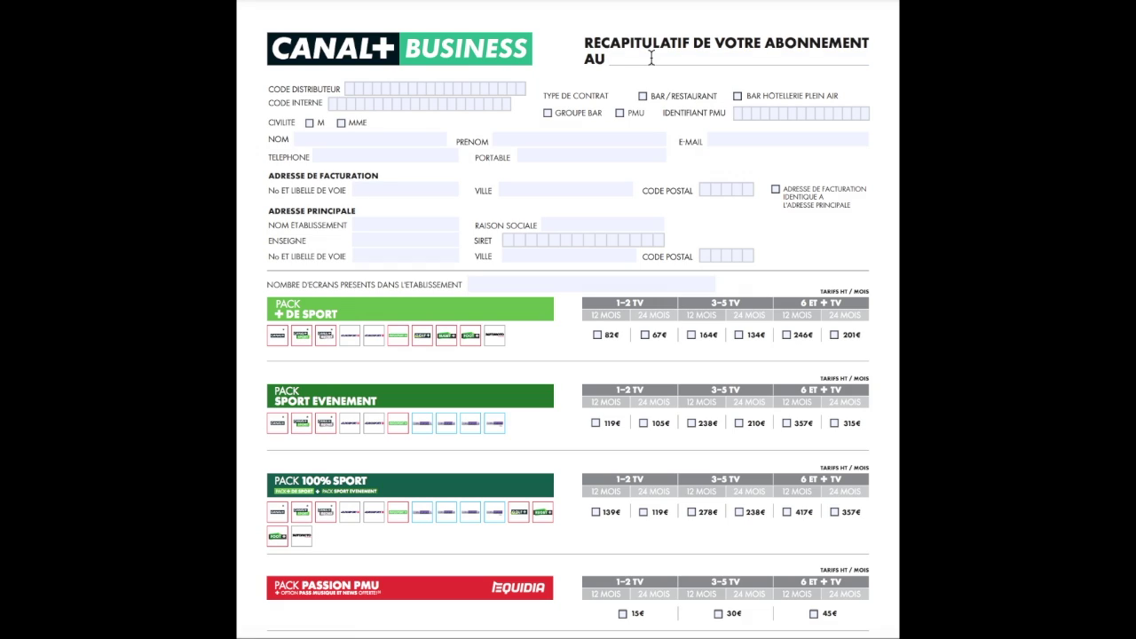
type("19/03/2021")
key("Tab")
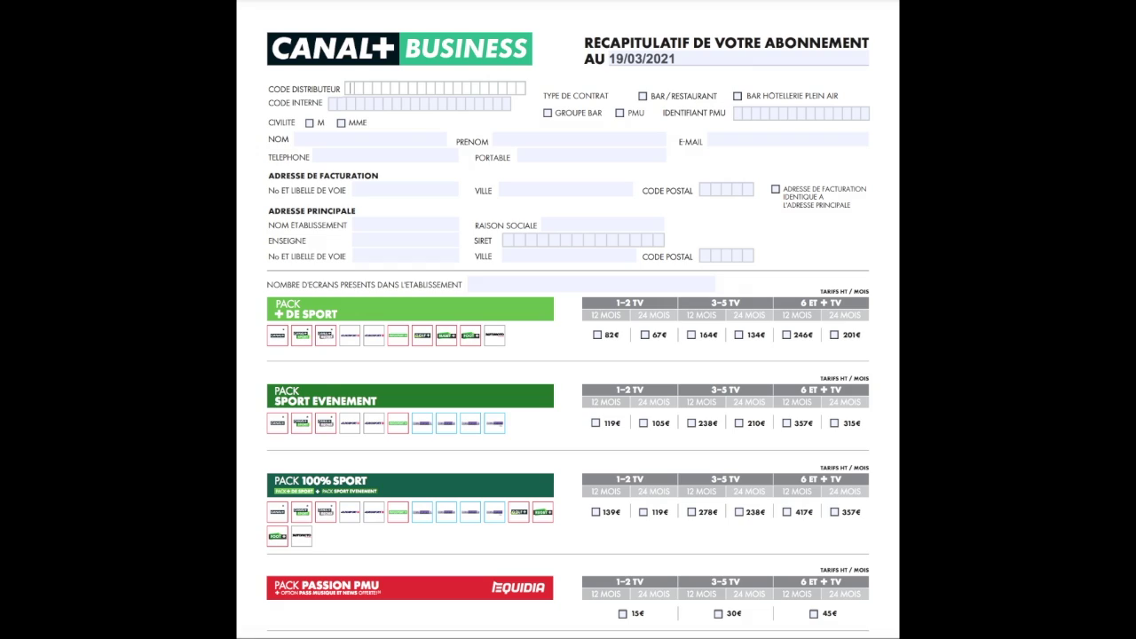
Tick BAR / RESTAURANT as the contract type and tick 'Adresse de facturation identique'
left_click(643, 98)
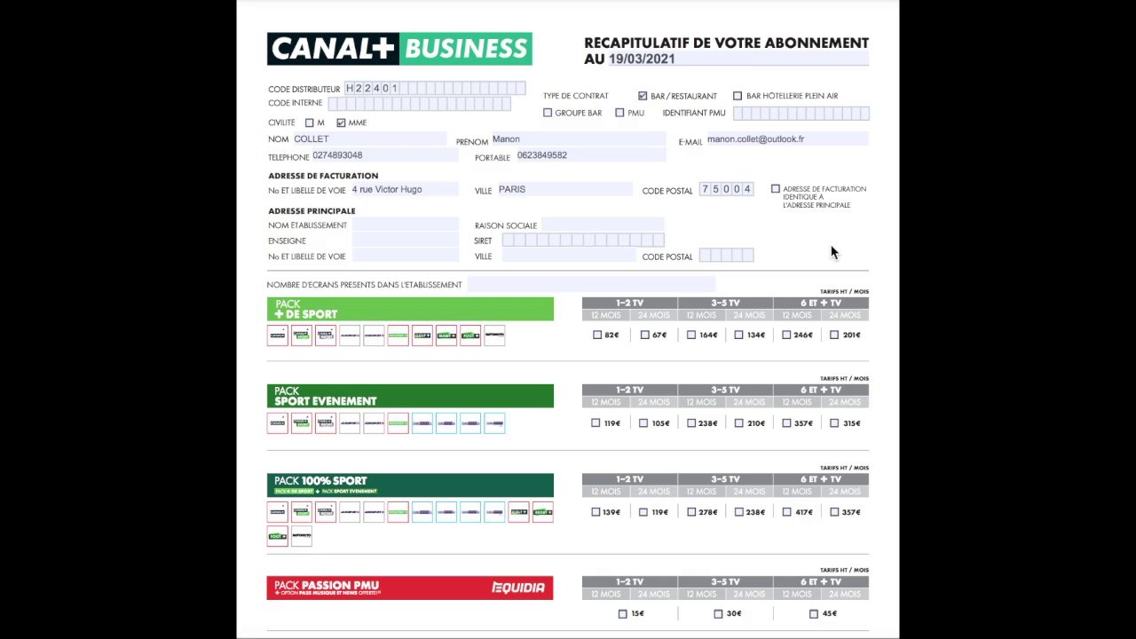
left_click(775, 190)
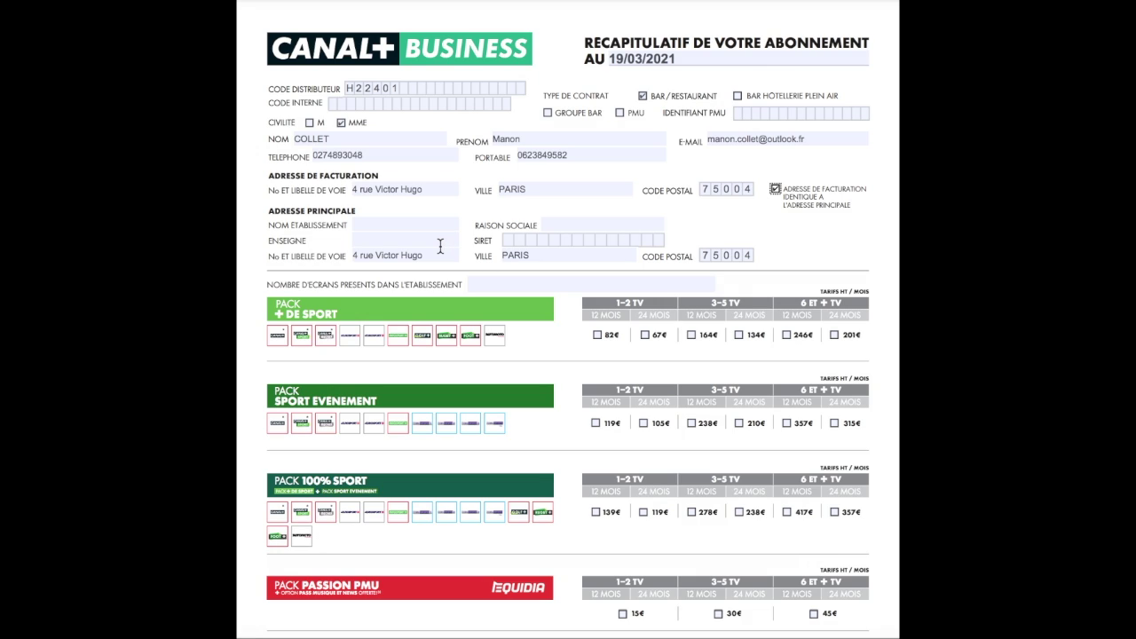
Set Nombre d'écrans to 1 and tick the Pack + de Sport 1–2 TV 24 MOIS 67€ option
scroll(757, 213, "down", 1)
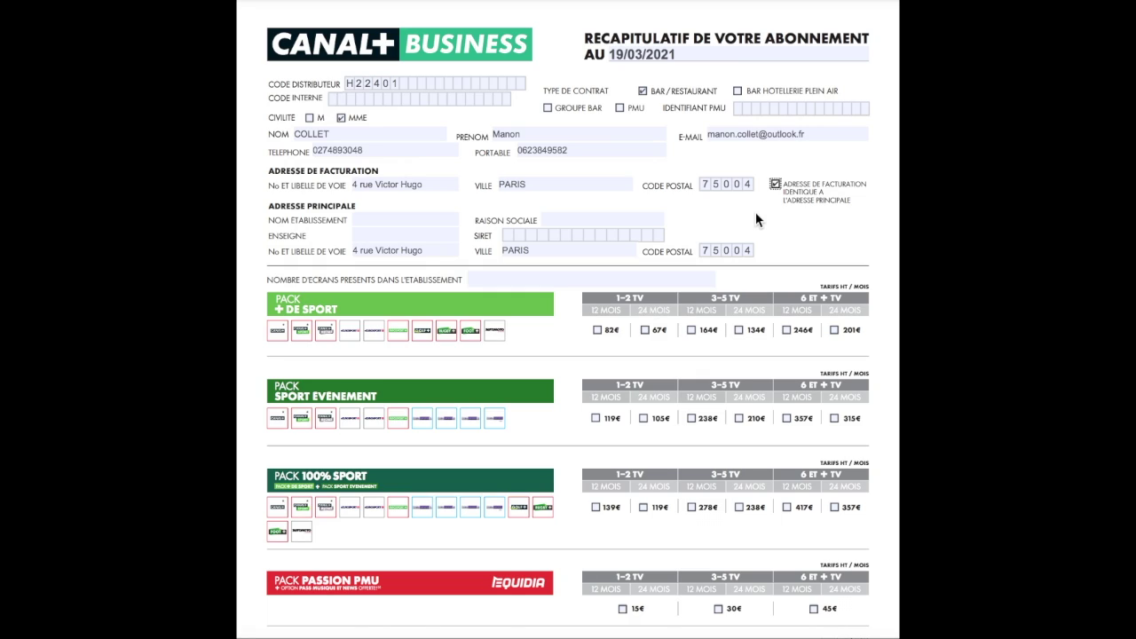
left_click_drag(266, 279, 471, 277)
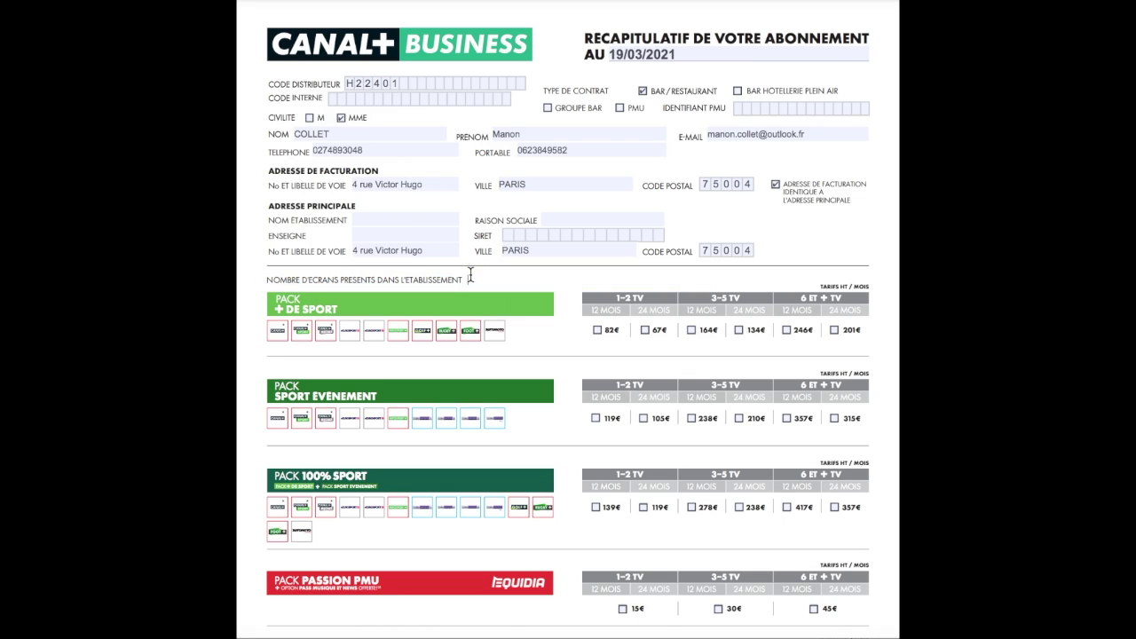
type("1")
left_click(644, 332)
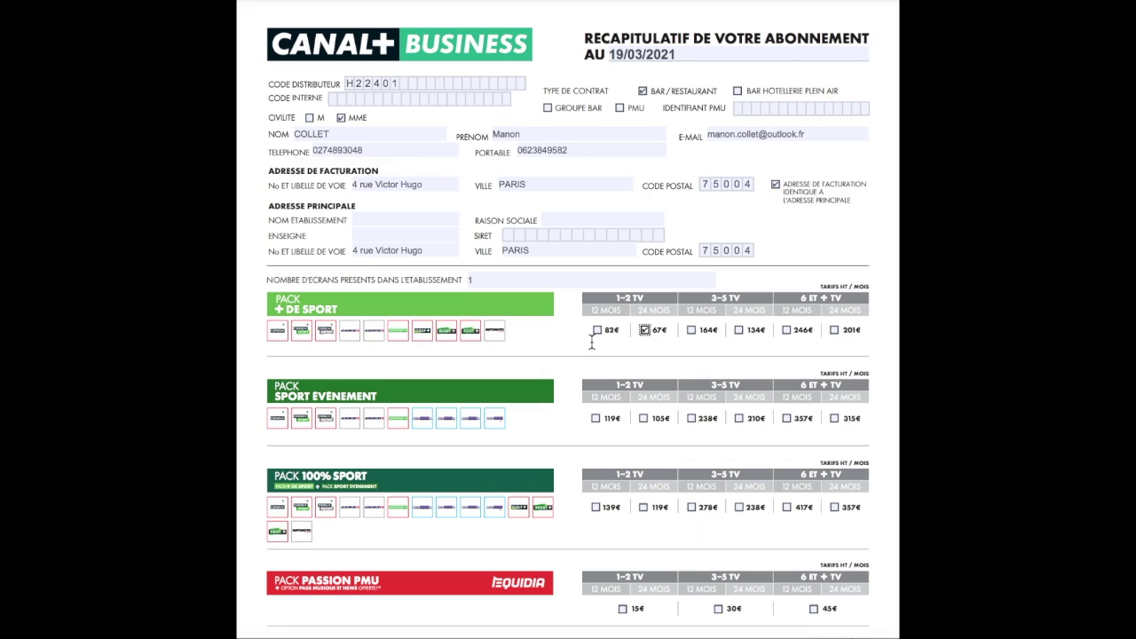
Scroll down to page two's Mode de réception section, where the total reads 67,00 € HT
scroll(591, 343, "down", 7)
scroll(591, 343, "down", 5)
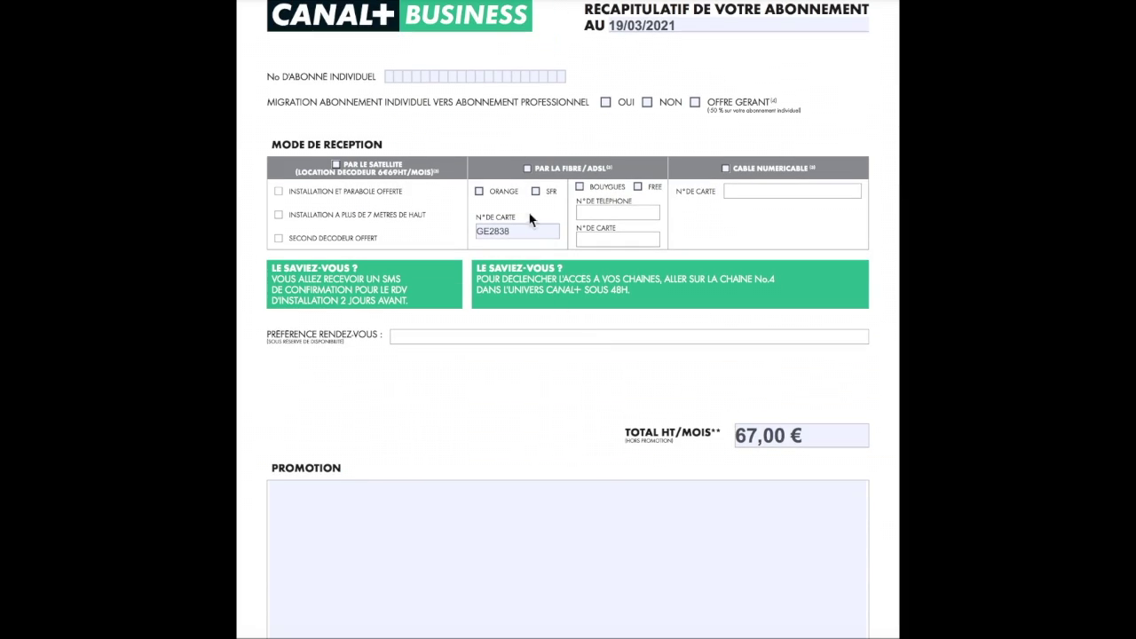
scroll(530, 221, "up", 2)
scroll(524, 401, "up", 3)
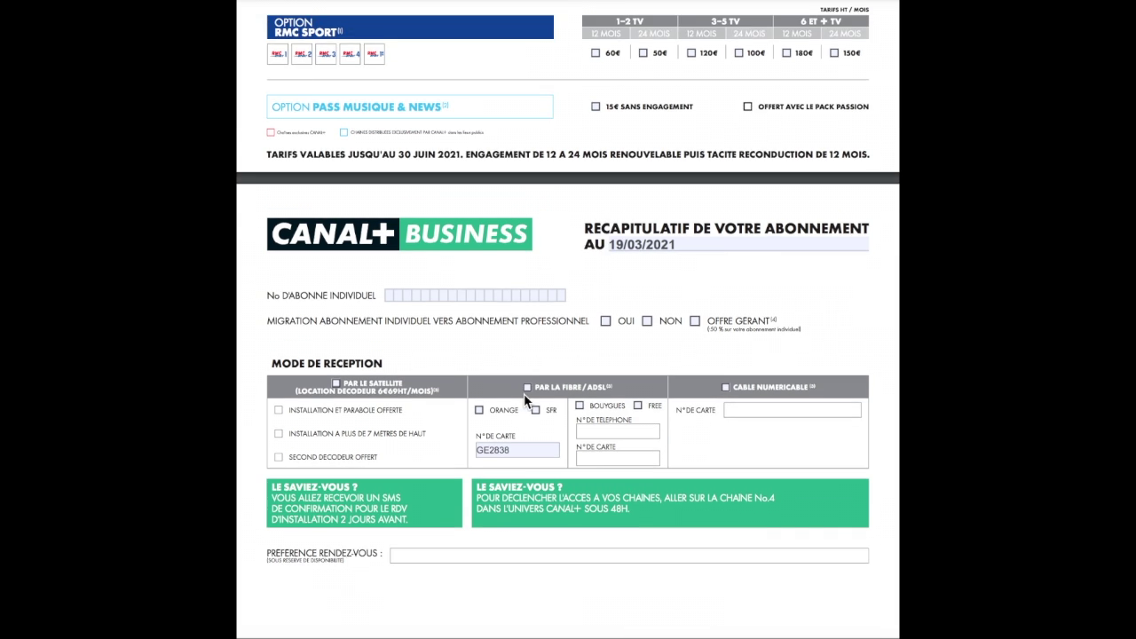
scroll(524, 401, "up", 2)
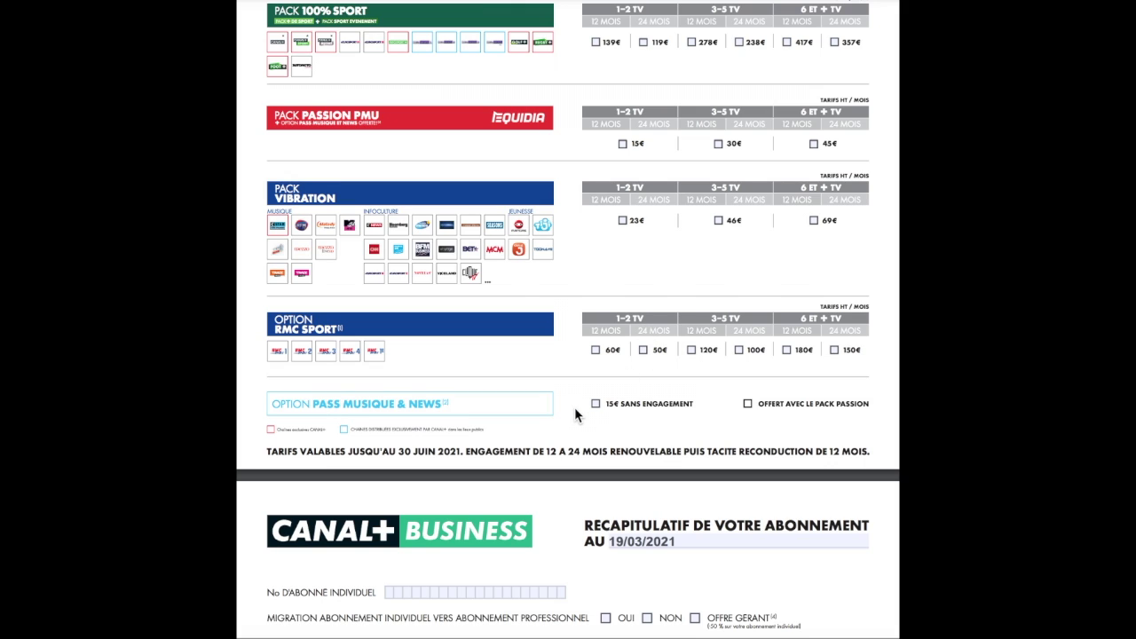
scroll(575, 411, "down", 1)
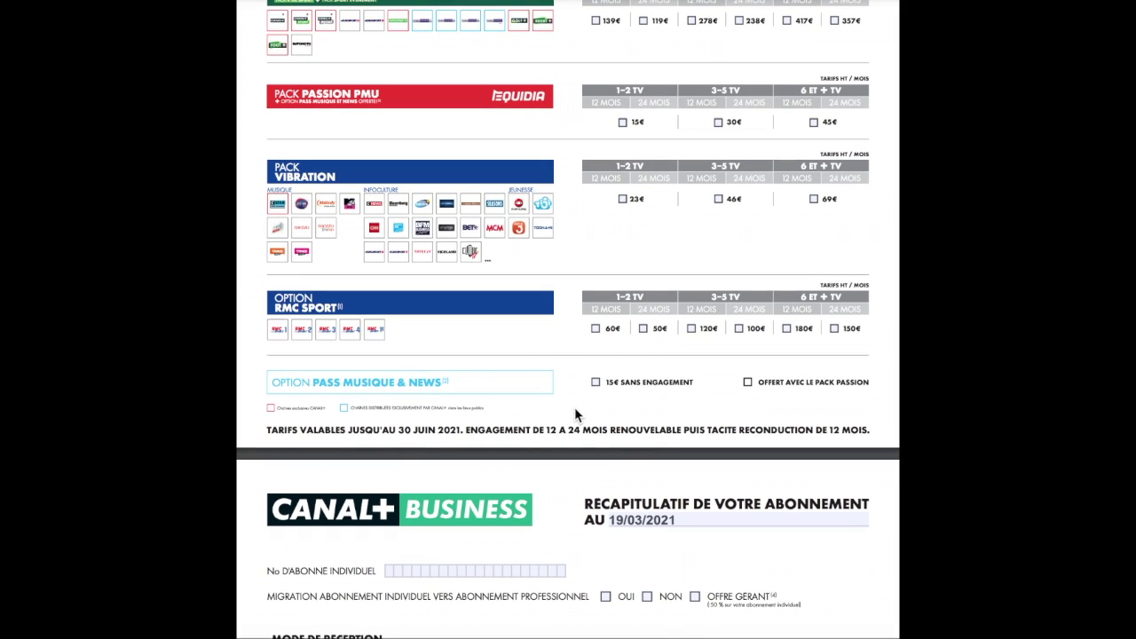
scroll(575, 412, "down", 2)
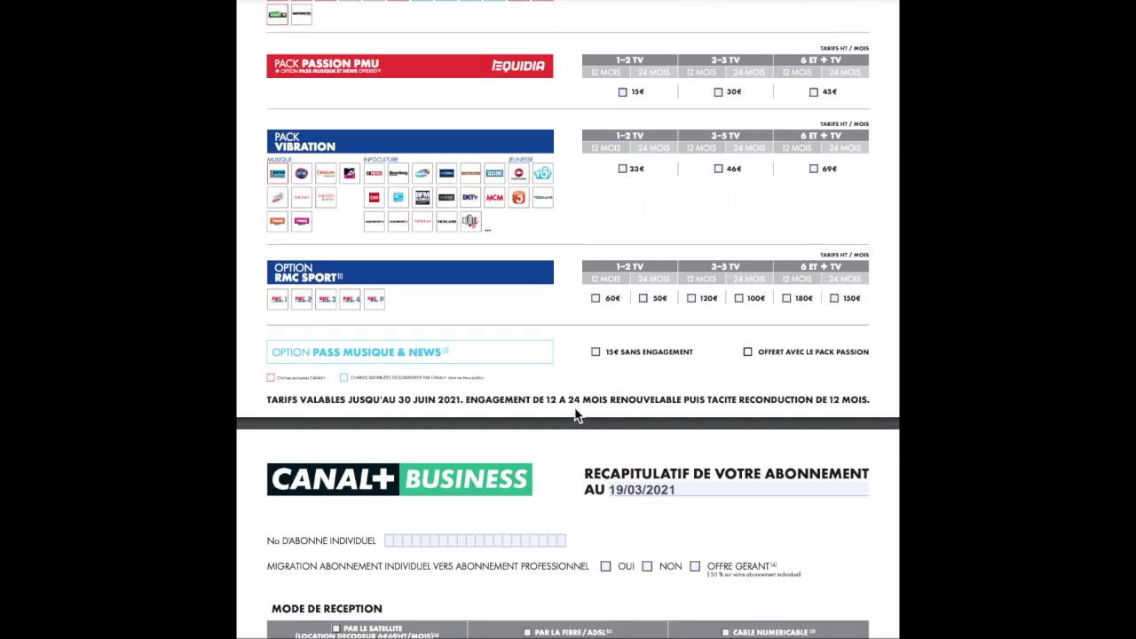
scroll(574, 409, "down", 2)
scroll(574, 409, "down", 6)
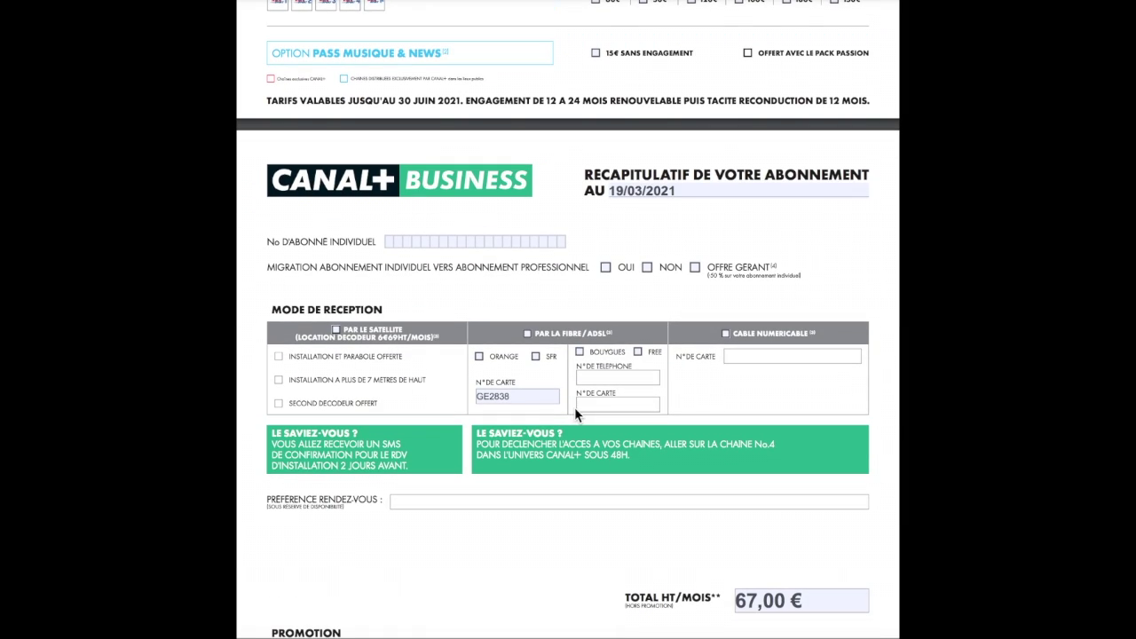
scroll(575, 409, "down", 1)
scroll(575, 410, "up", 1)
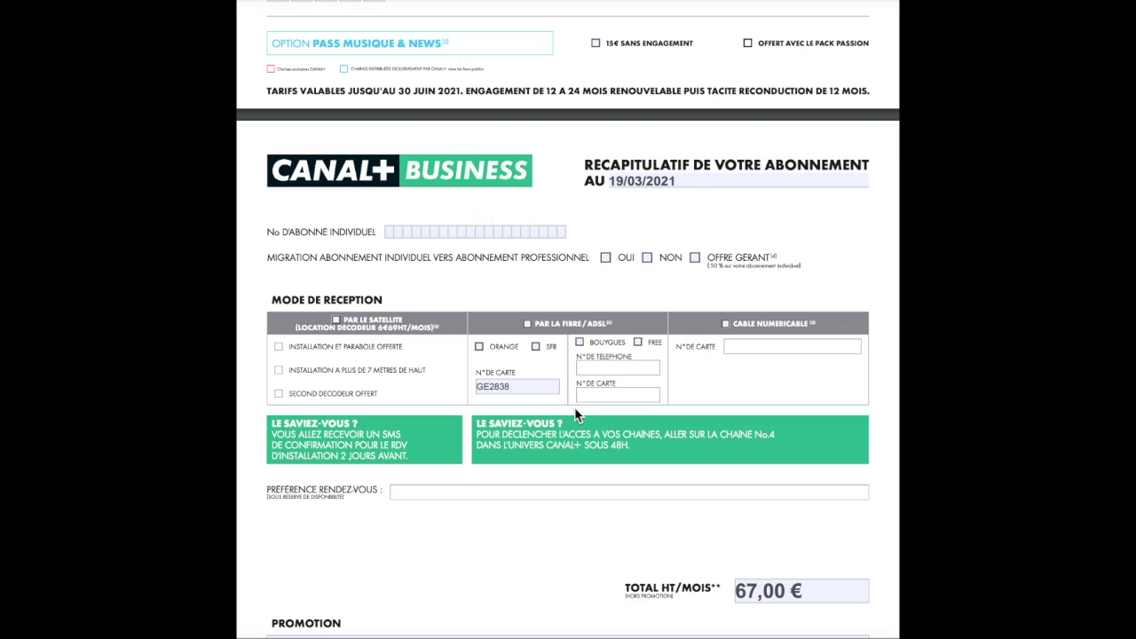
Answer NON to migration and tick 'Par le satellite' with 'Installation et parabole offerte', making 73,69 € HT
left_click(647, 258)
left_click(647, 259)
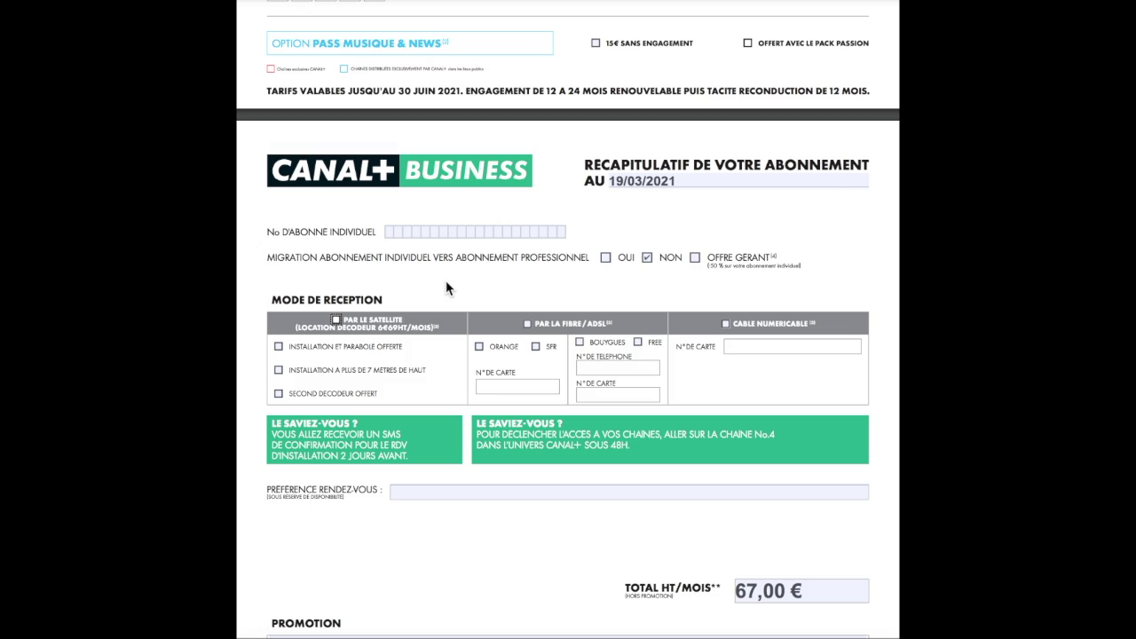
left_click(336, 321)
left_click(278, 348)
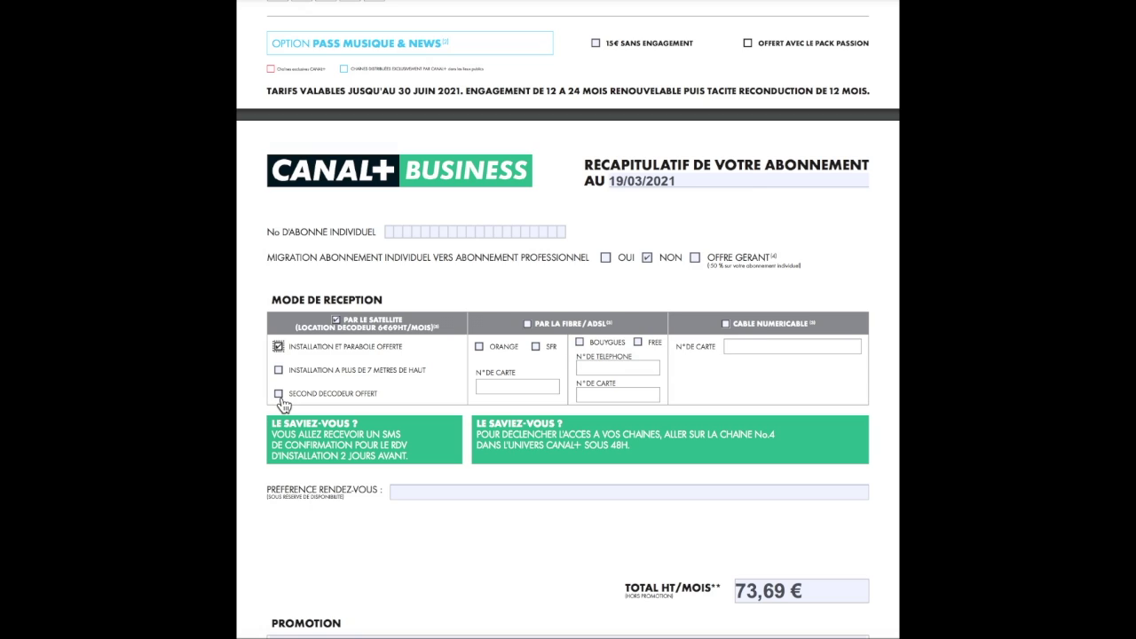
left_click(416, 491)
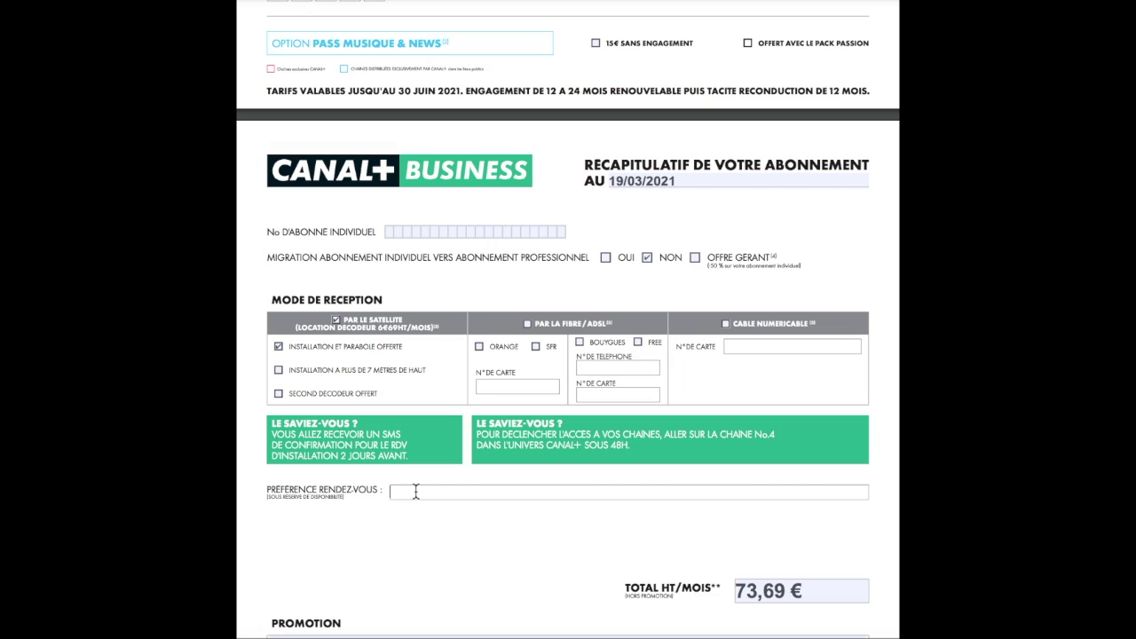
Untick the satellite options, tick 'Par la fibre / ADSL' with SFR, and enter the SFR card number
left_click(336, 320)
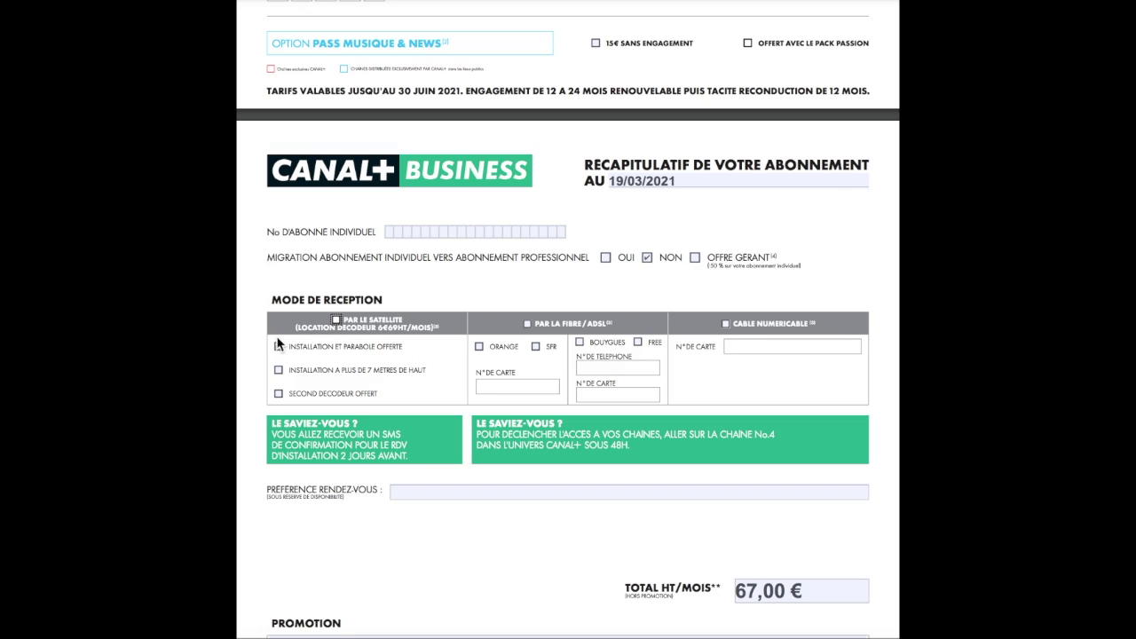
left_click(277, 346)
left_click(528, 324)
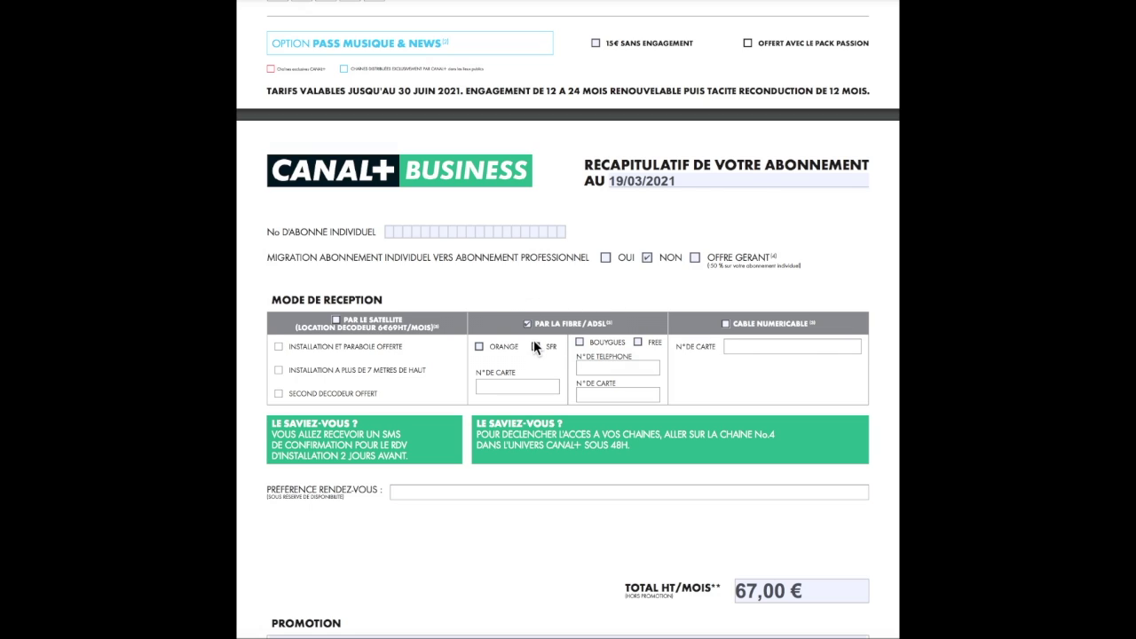
left_click(535, 347)
key("Tab")
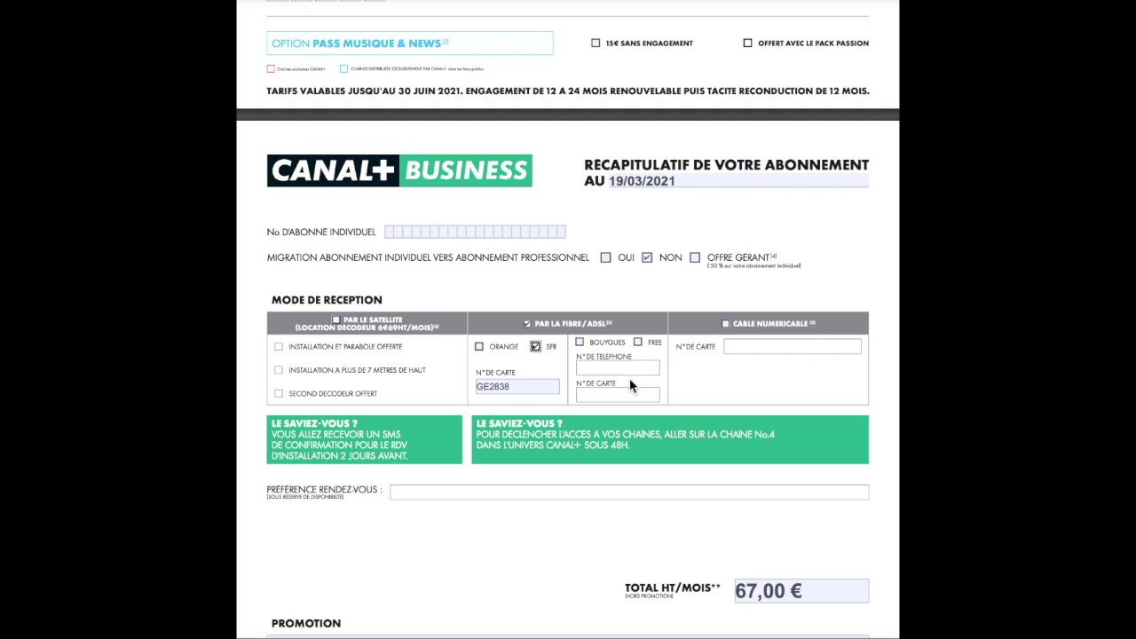
key("Tab")
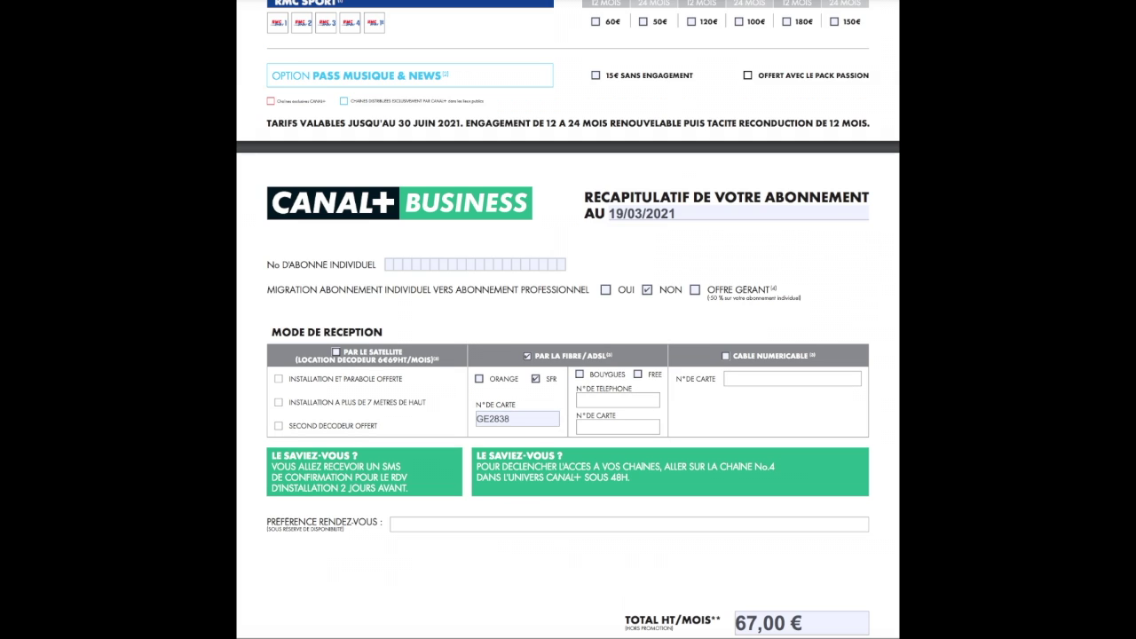
Enter '4MG24 : 4 premiers mois offerts' in the PROMOTION field
scroll(568, 320, "down", 3)
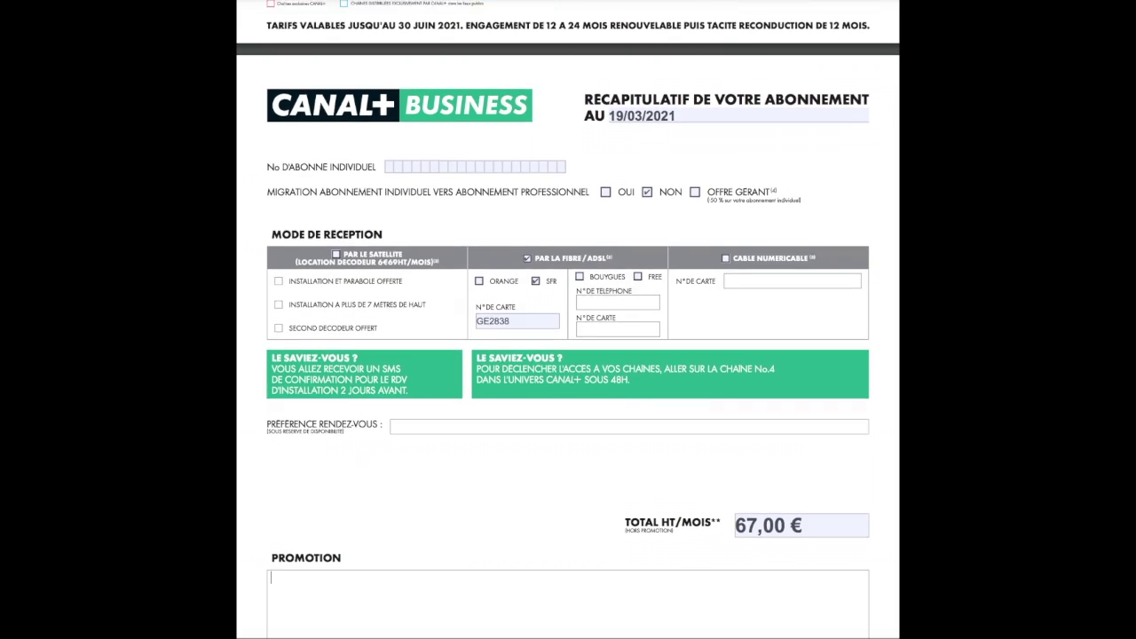
scroll(568, 319, "down", 2)
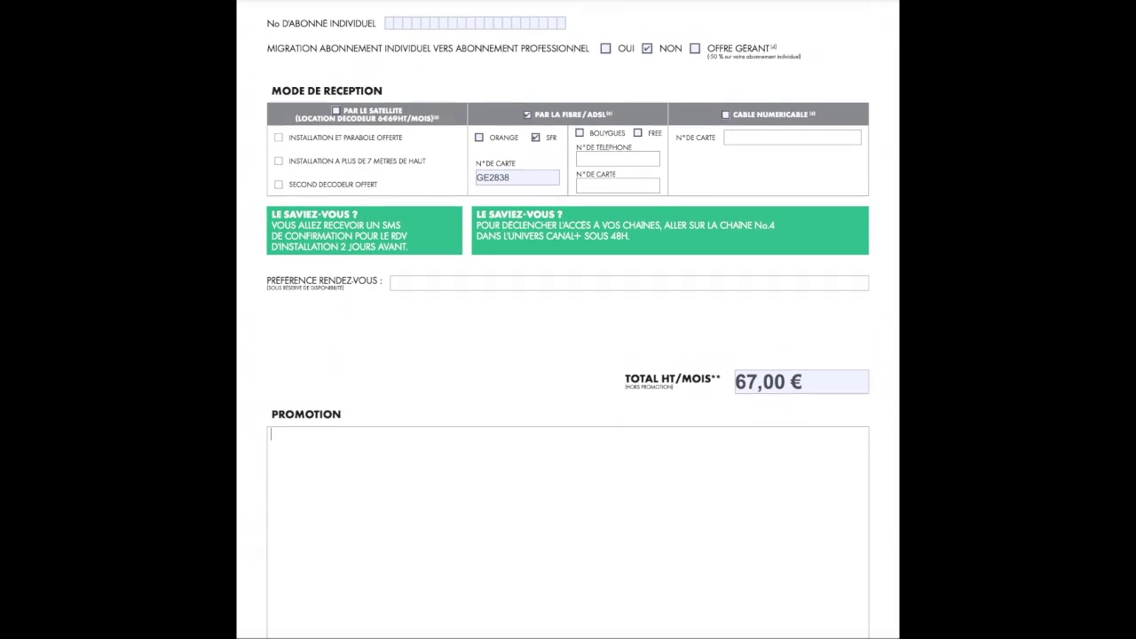
scroll(568, 319, "up", 1)
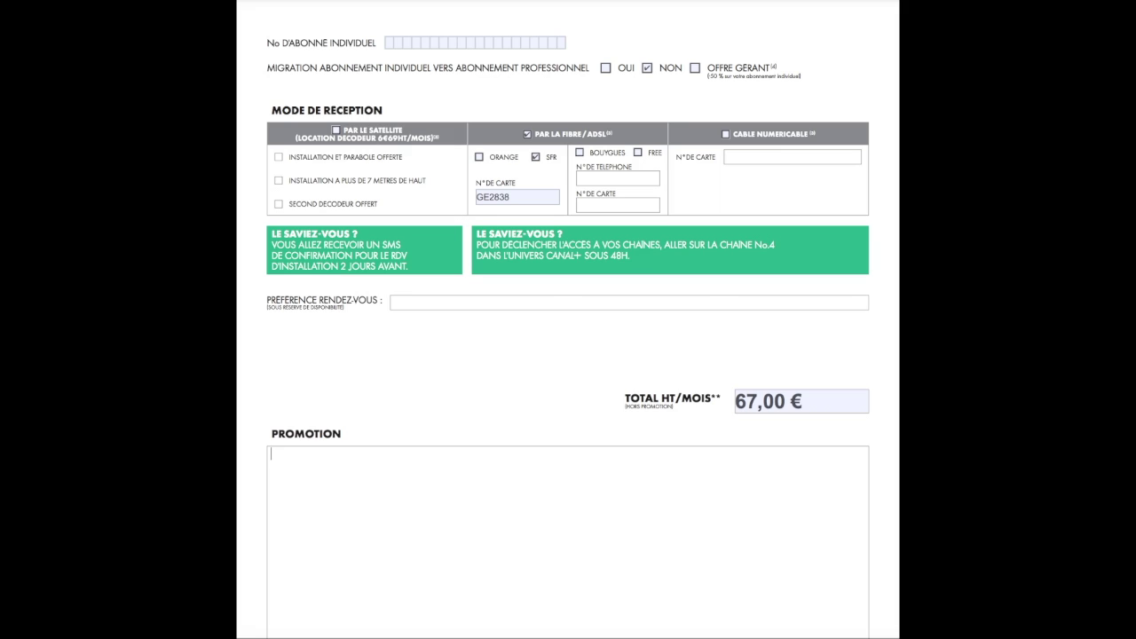
scroll(568, 319, "down", 3)
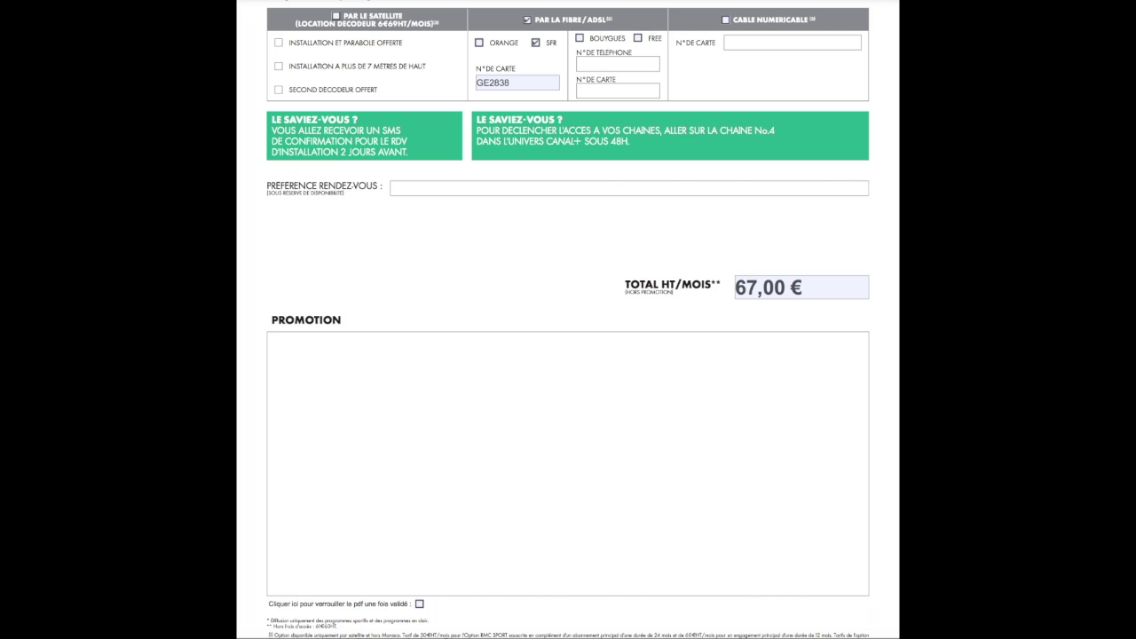
type("4MG24 : 4 premiers m")
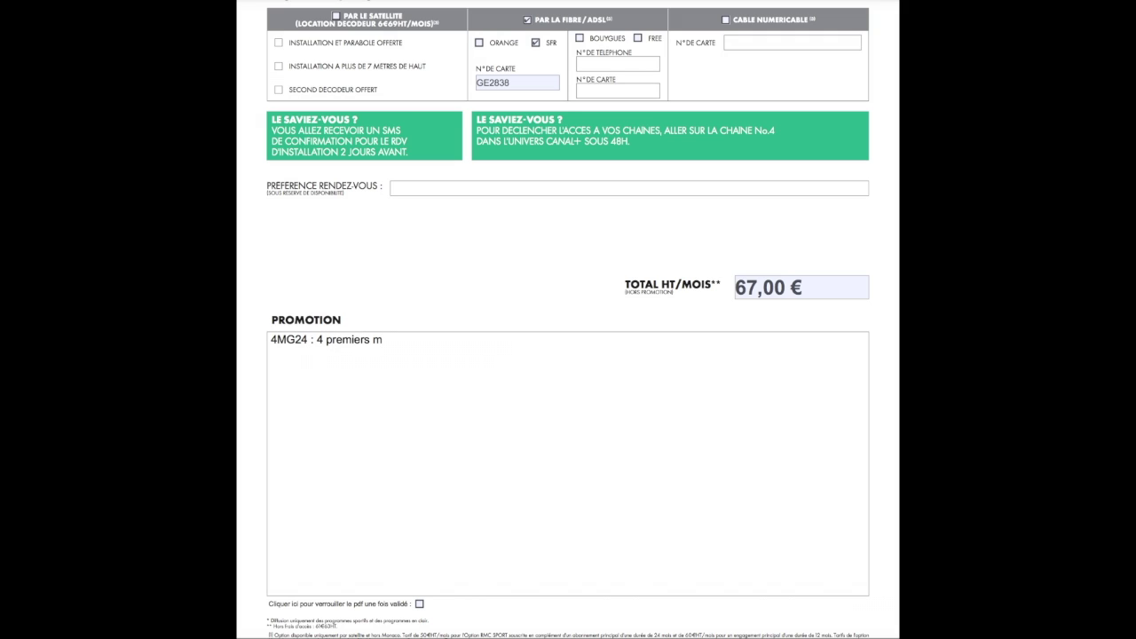
type("ois offerts")
key("Tab")
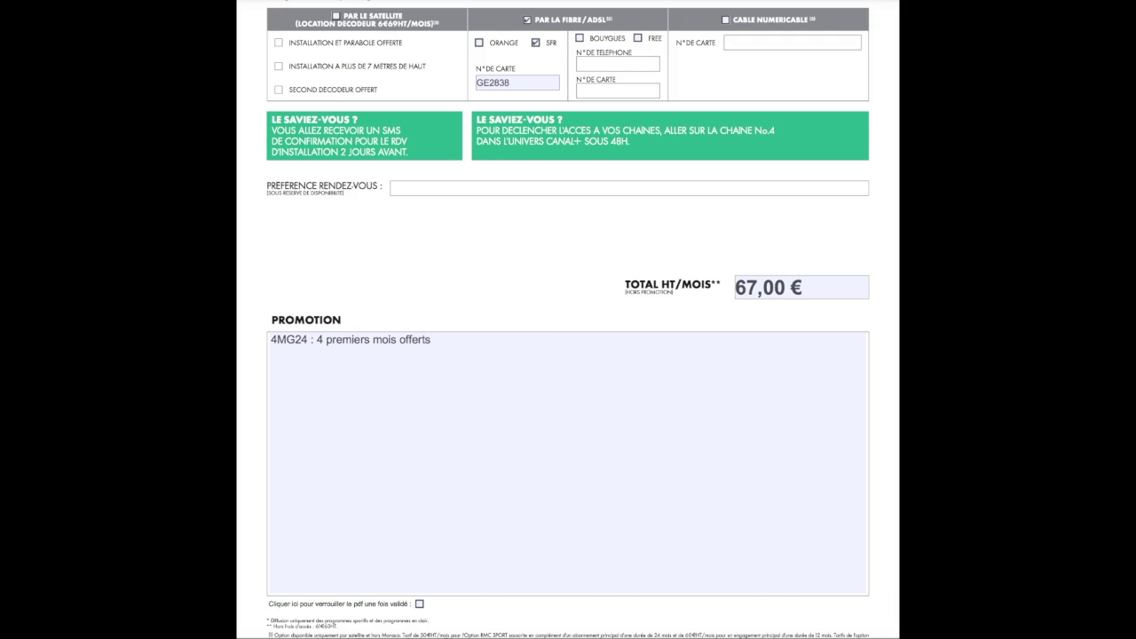